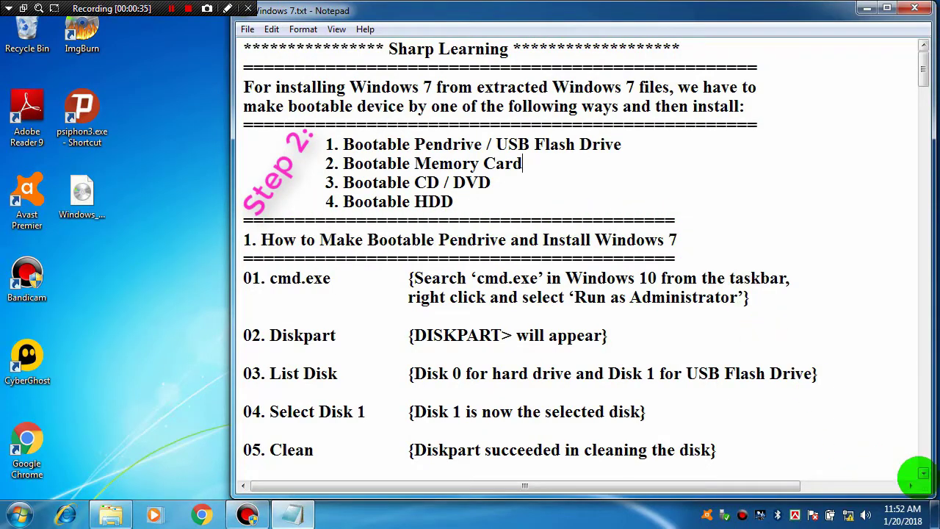
# Step: Scroll the Notepad guide to the pendrive steps and find Command Prompt under Accessories, then dismiss the menu
pyautogui.click(923, 473)
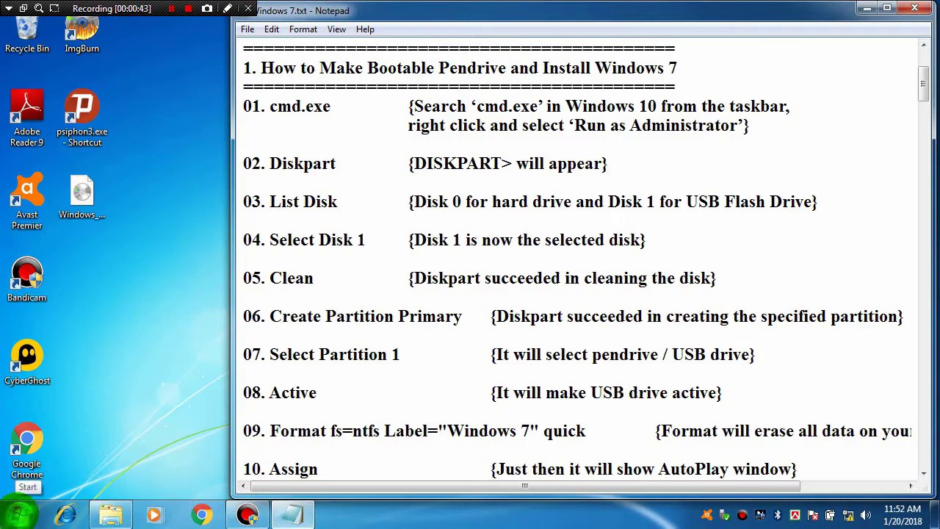
pyautogui.click(20, 513)
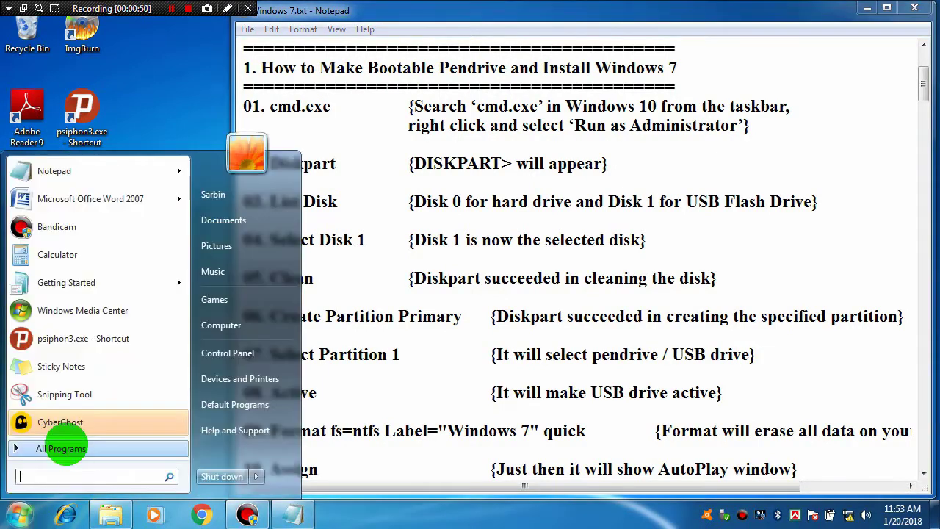
pyautogui.click(67, 447)
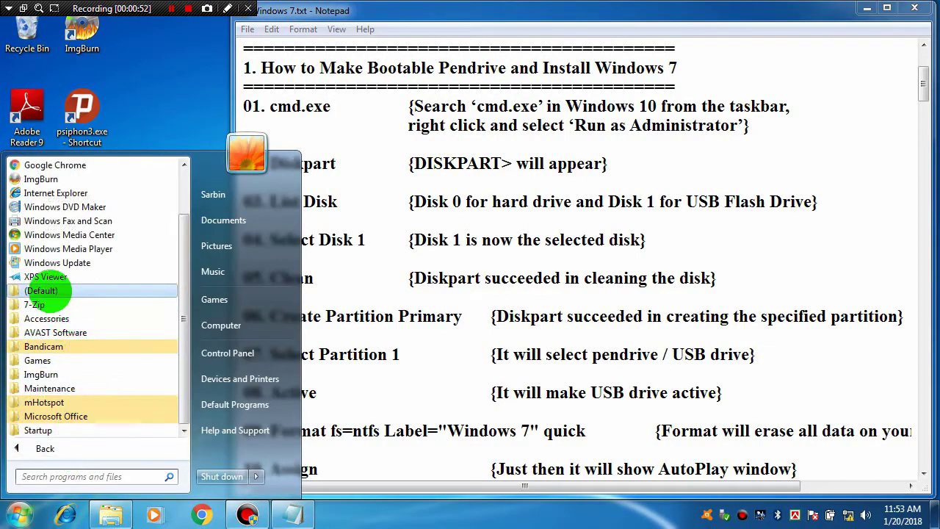
pyautogui.click(47, 318)
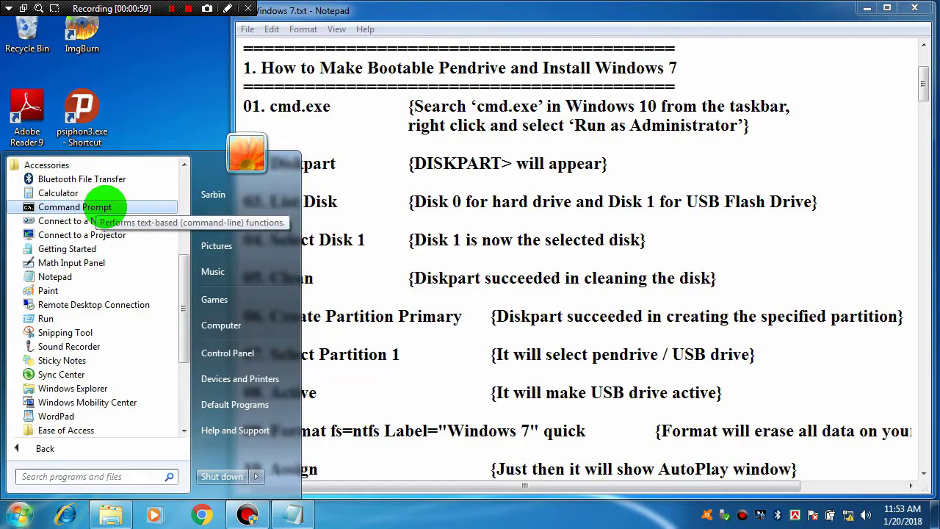
pyautogui.rightClick(103, 206)
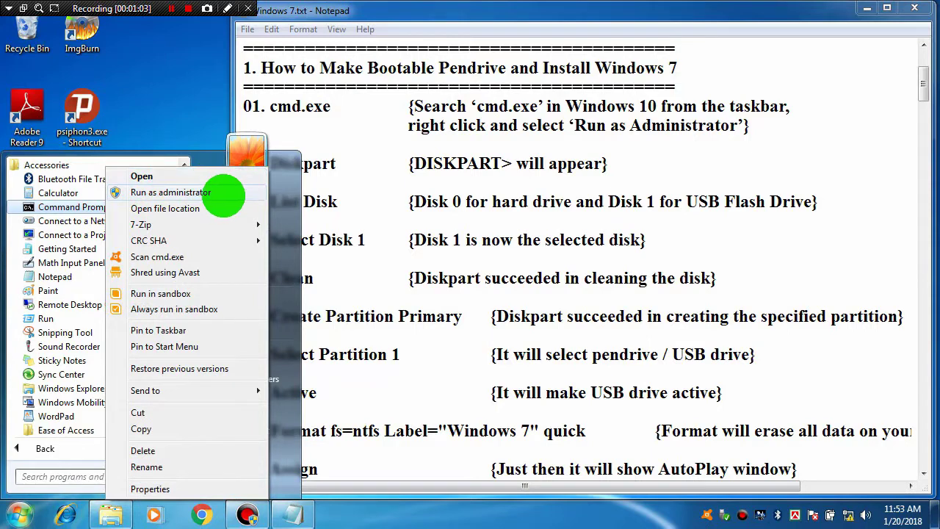
pyautogui.click(199, 101)
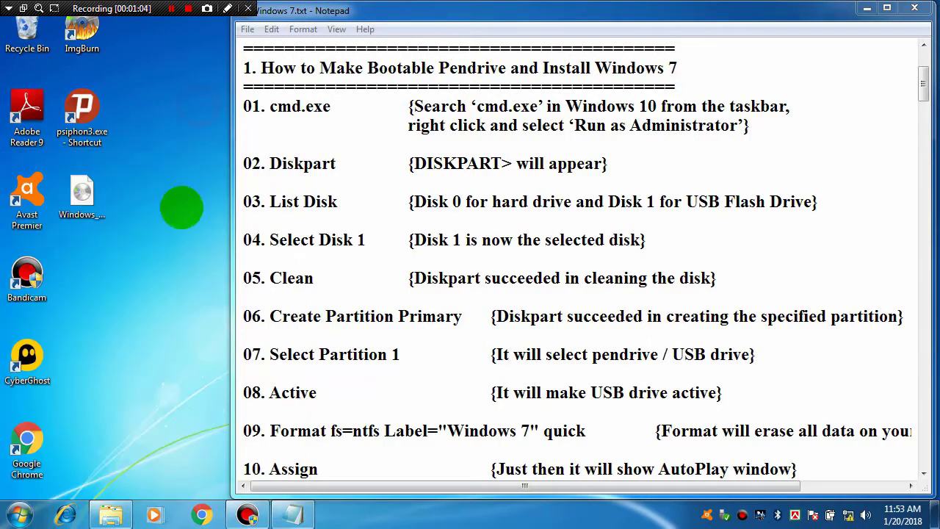
# Step: Search the Start menu for cmd, run cmd.exe as administrator, and bring Notepad forward
pyautogui.click(21, 514)
pyautogui.write('cmd')
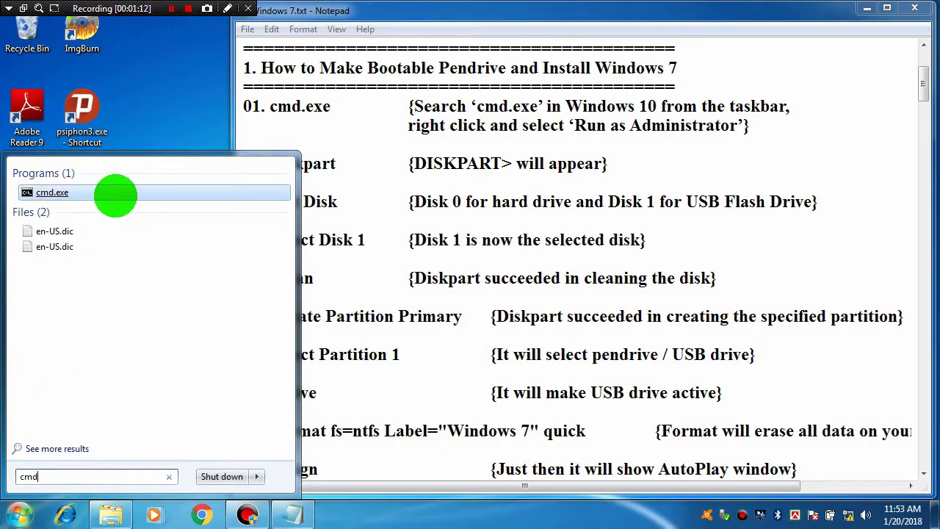
pyautogui.rightClick(113, 191)
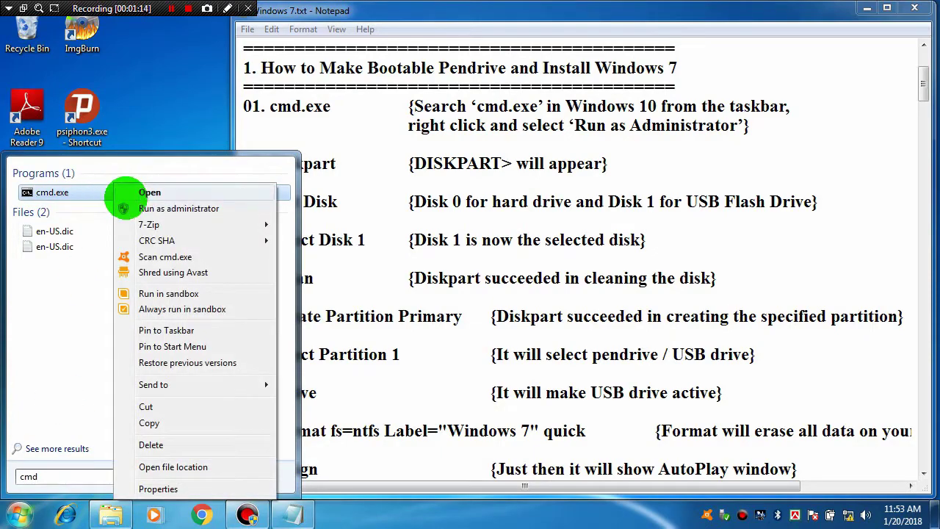
pyautogui.click(156, 209)
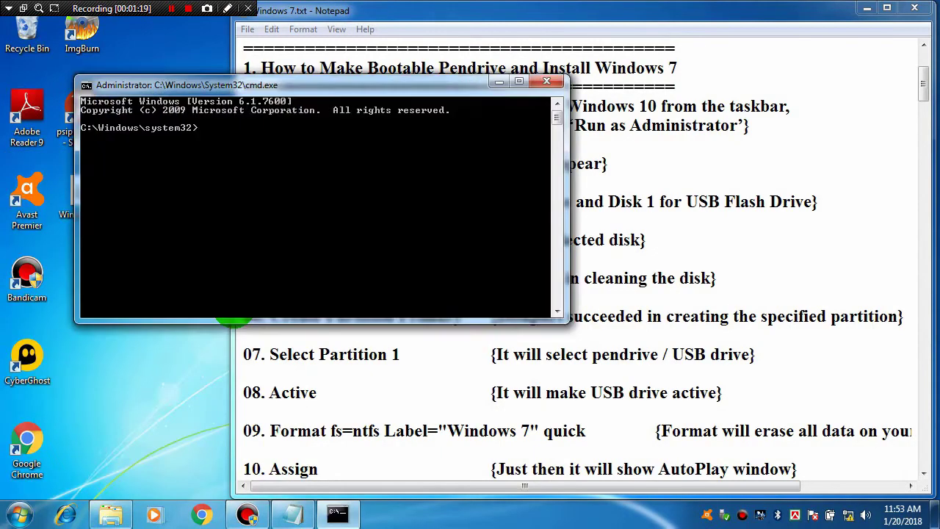
pyautogui.click(232, 376)
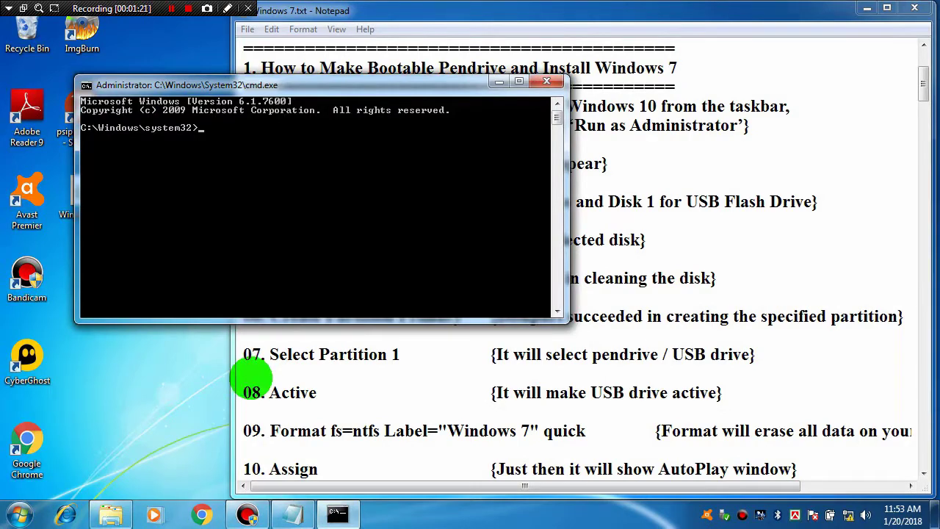
# Step: Narrow Notepad on the right and make the console a tall, narrow window at the top-left
pyautogui.moveTo(232, 376); pyautogui.dragTo(375, 403)
pyautogui.moveTo(236, 74); pyautogui.dragTo(160, 16)
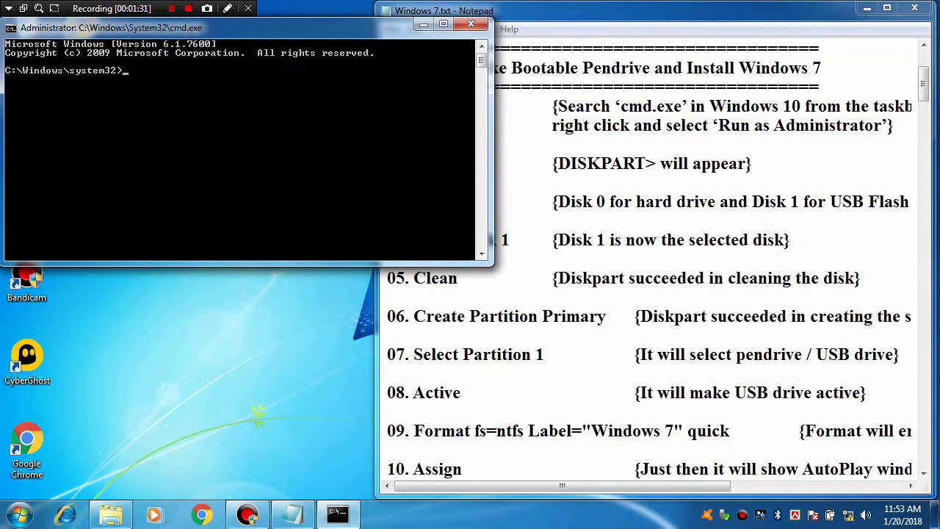
pyautogui.moveTo(486, 171); pyautogui.dragTo(369, 165)
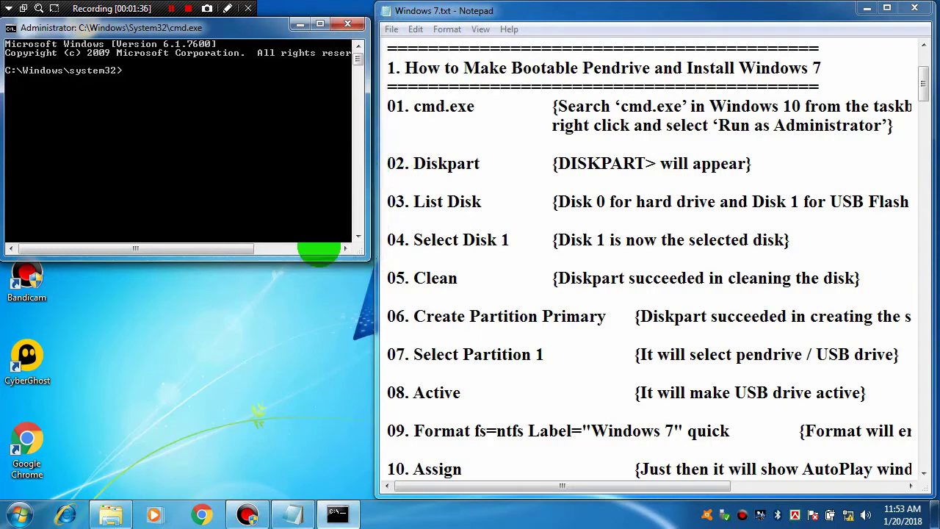
pyautogui.moveTo(300, 257); pyautogui.dragTo(304, 497)
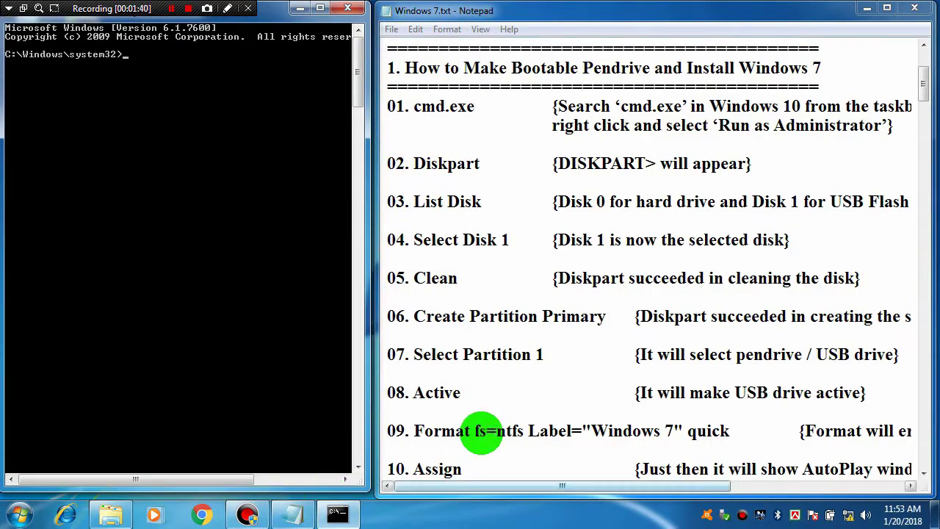
# Step: Start diskpart and list the disks on the computer
pyautogui.write('d')
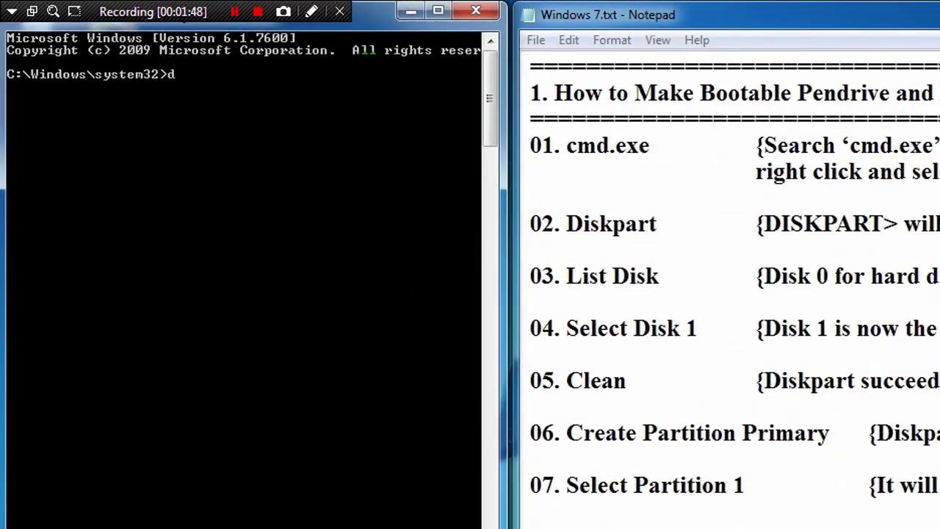
pyautogui.write('iskpart')
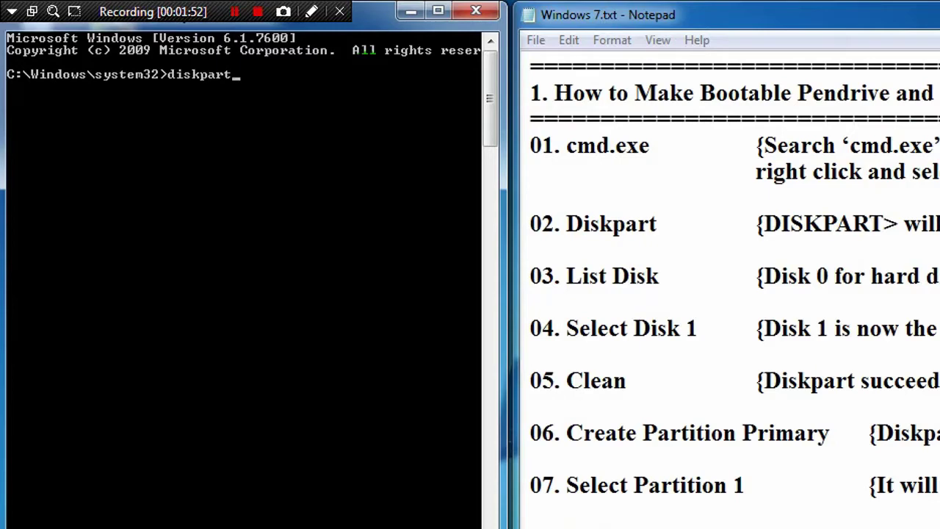
pyautogui.press('Return')
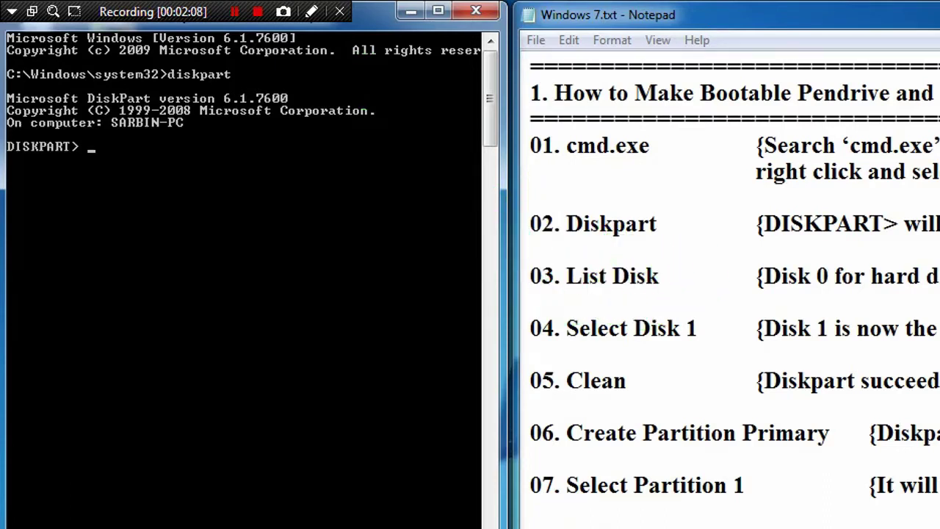
pyautogui.click(204, 165)
pyautogui.write('list disk')
pyautogui.press('Return')
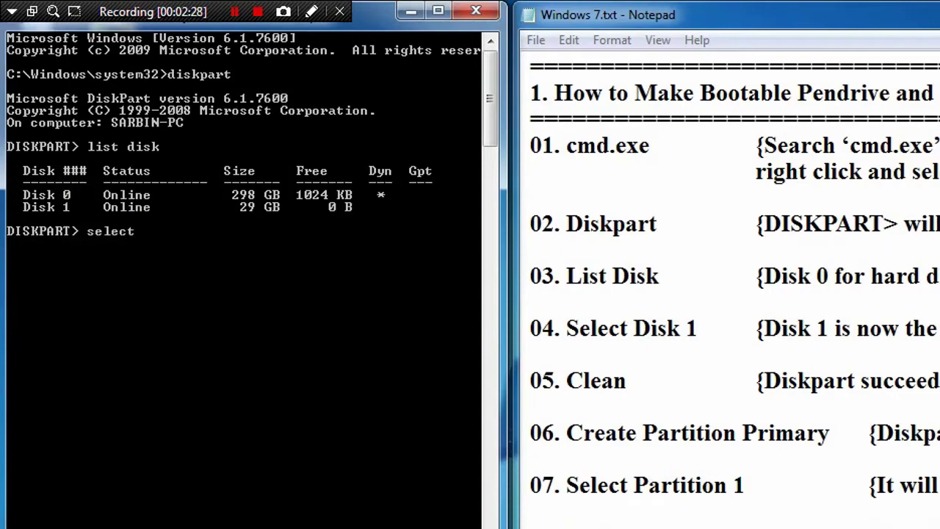
# Step: Select disk 1, the 29 GB pendrive, and wipe it with clean
pyautogui.write('disk 1')
pyautogui.press('Return')
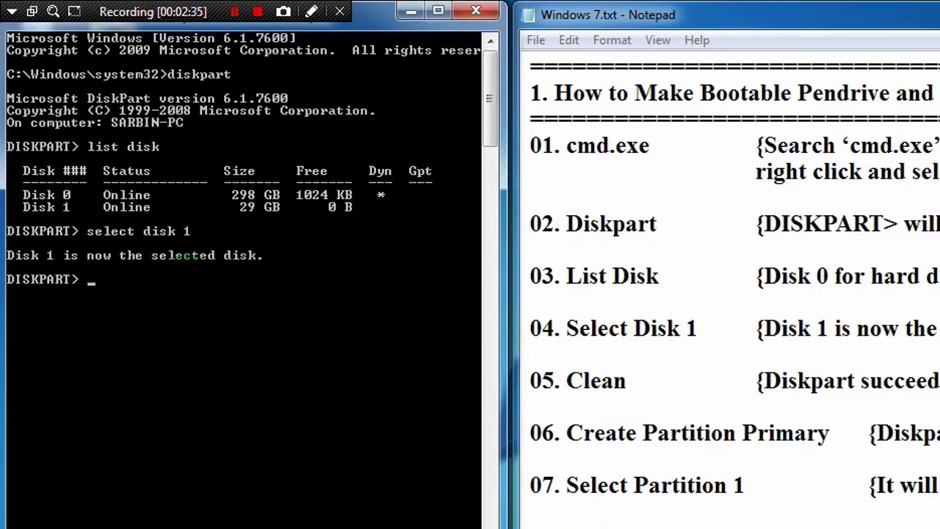
pyautogui.write('clean')
pyautogui.press('Return')
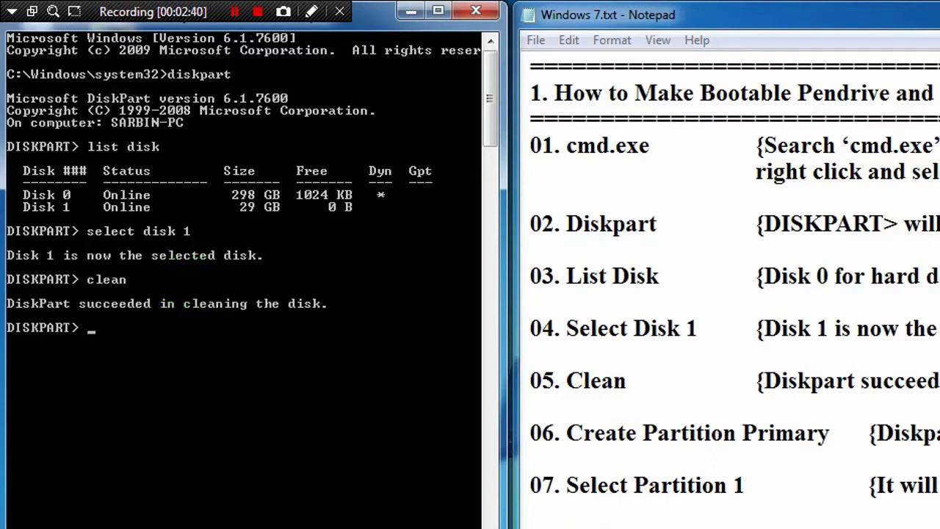
# Step: Run create partition primary, select partition 1, and mark it active on Disk 1
pyautogui.write('create partition primary')
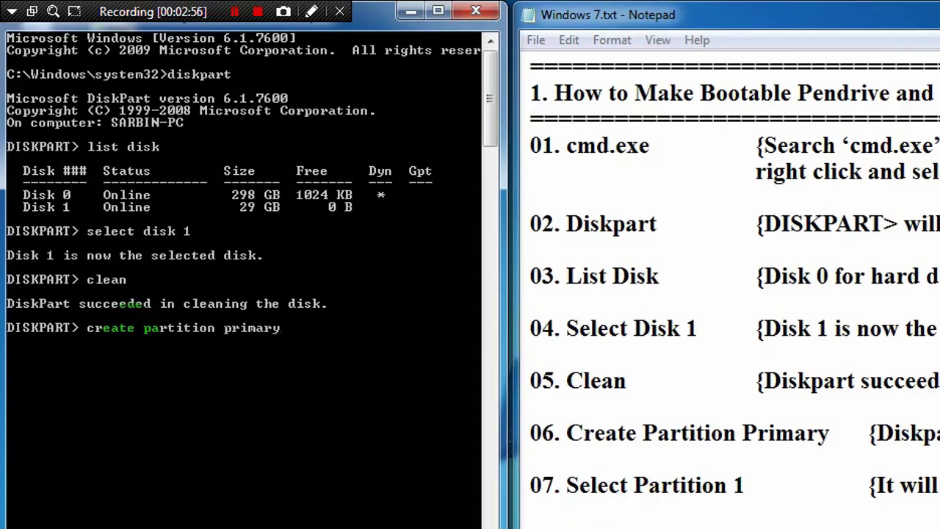
pyautogui.press('Return')
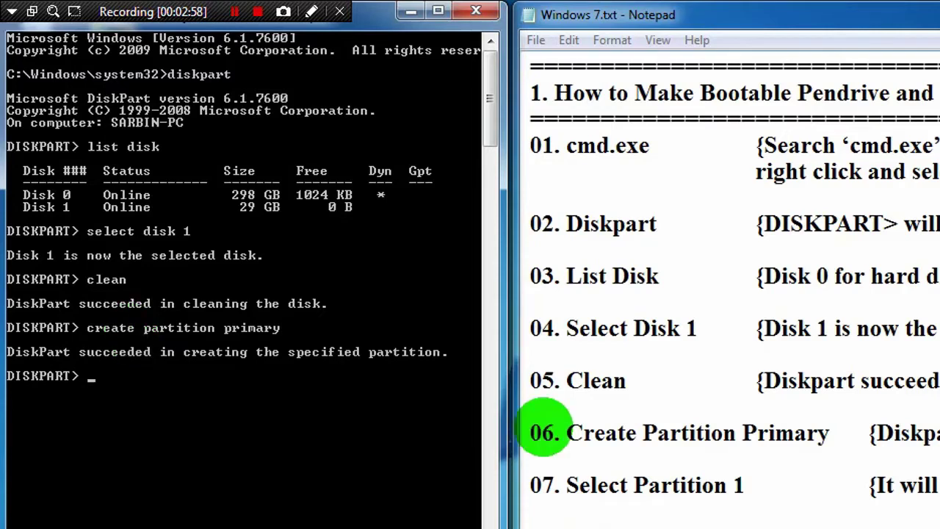
pyautogui.write('sel')
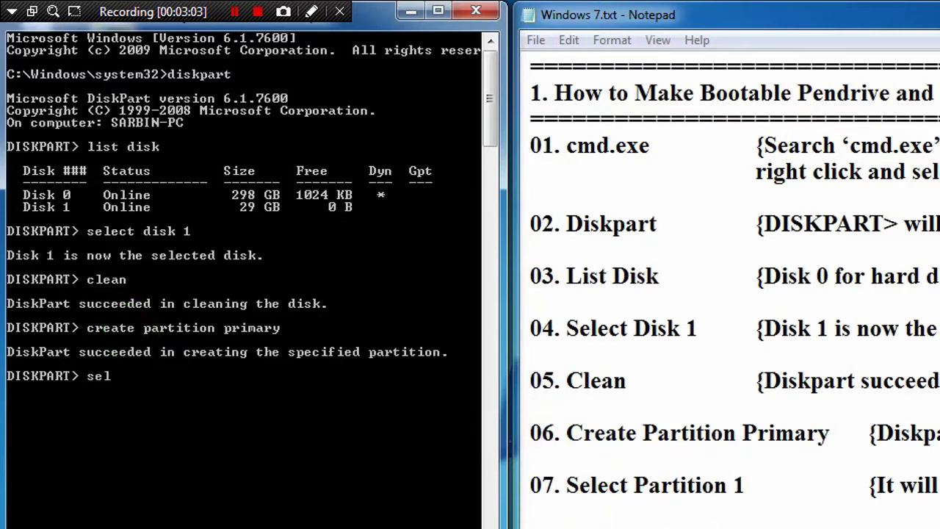
pyautogui.write('ect pa')
pyautogui.write('rtition 1')
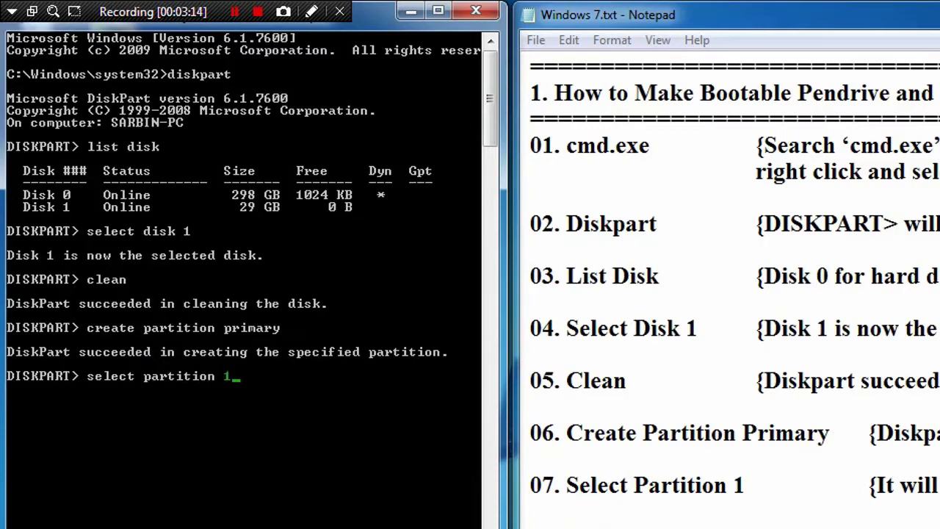
pyautogui.press('Return')
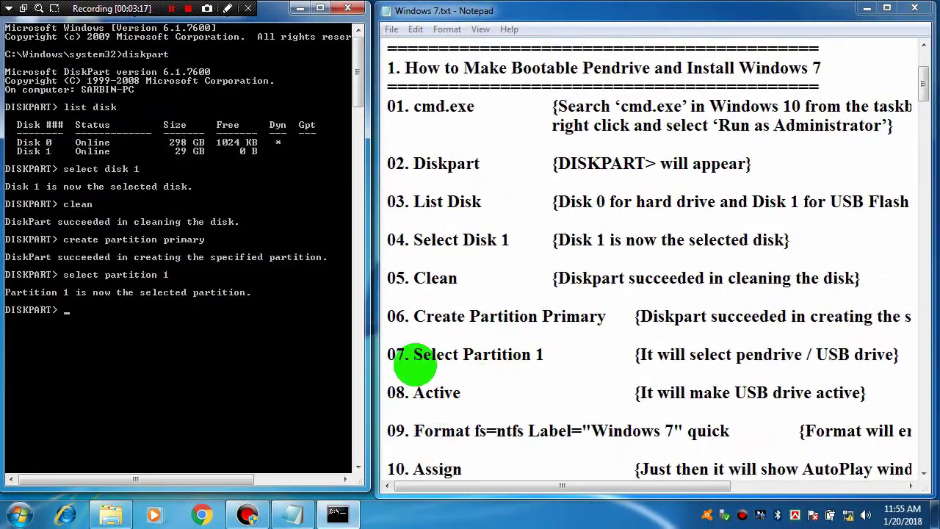
pyautogui.click(185, 312)
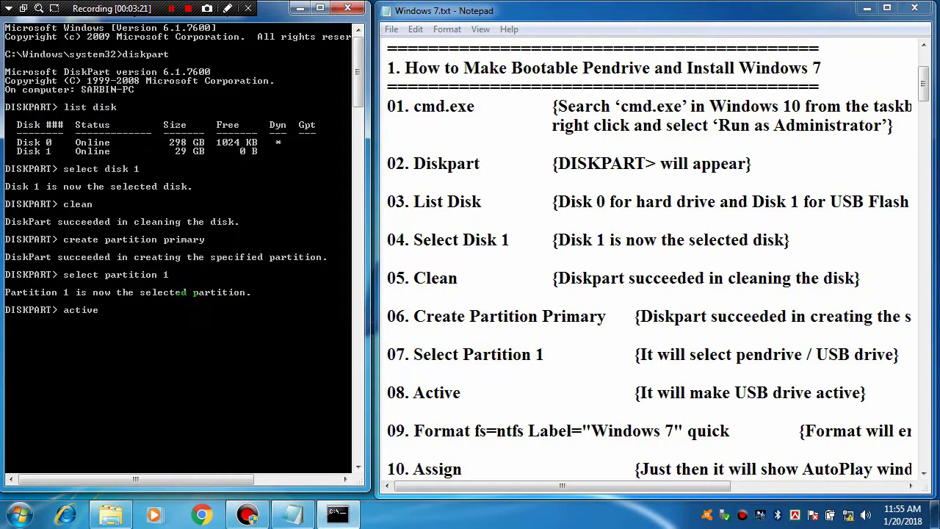
pyautogui.write('active')
pyautogui.press('Return')
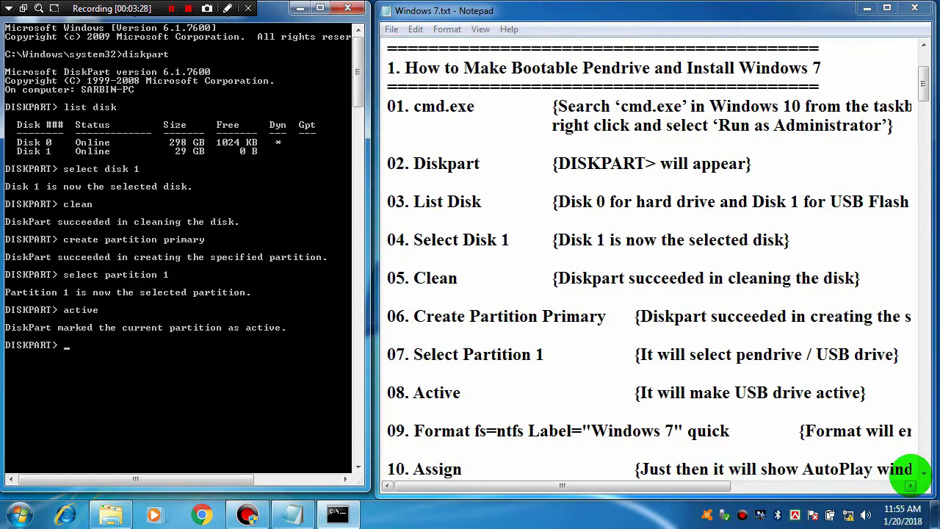
# Step: Quick-format the partition as NTFS with the label 'Windows 7', following guide step 9
pyautogui.scroll(-3, 919, 470)
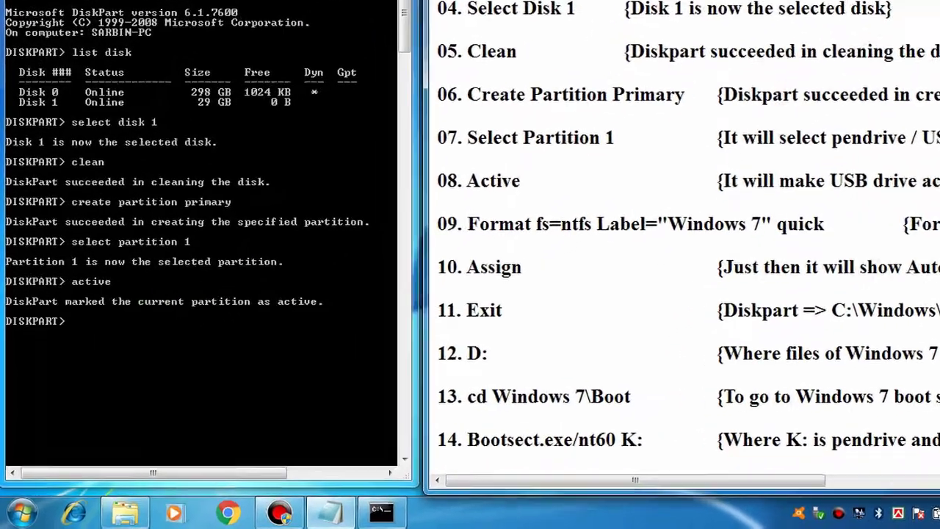
pyautogui.write('for')
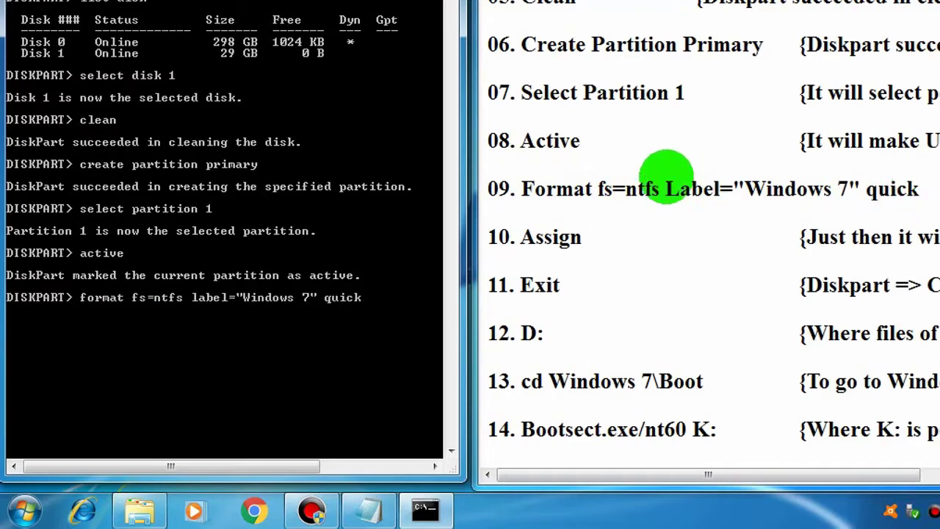
pyautogui.press('Return')
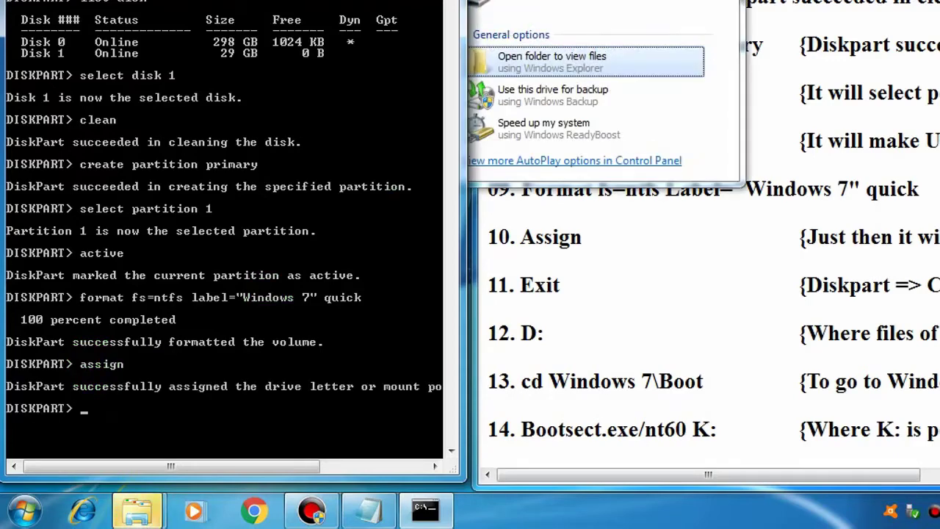
# Step: Move the AutoPlay prompt for Windows 7 (J:) aside and close it
pyautogui.click(654, 73)
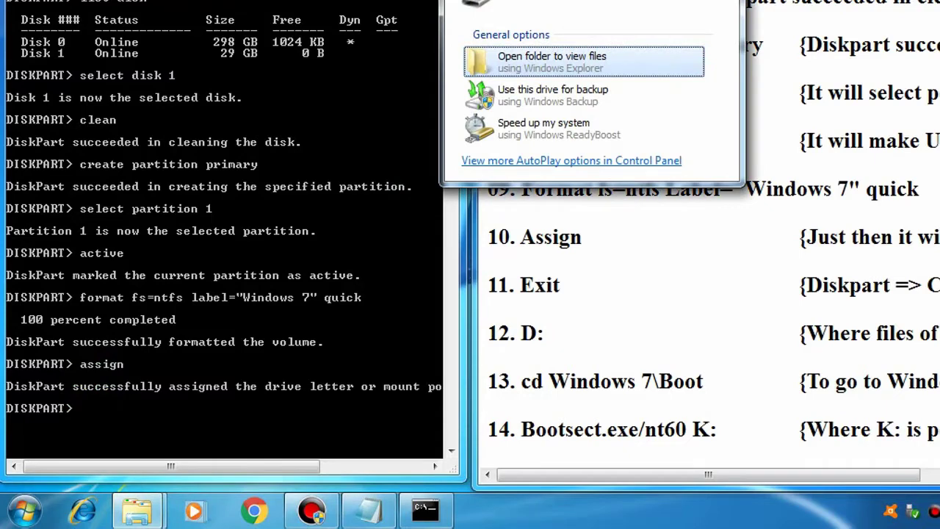
pyautogui.moveTo(605, 1)
pyautogui.mouseDown()
pyautogui.moveTo(629, 80)
pyautogui.moveTo(552, 55)
pyautogui.mouseUp()
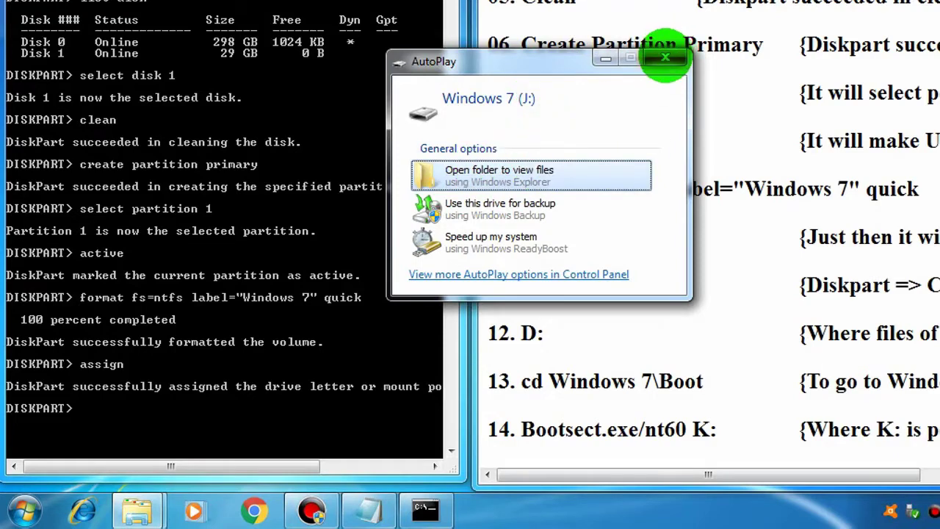
pyautogui.click(665, 57)
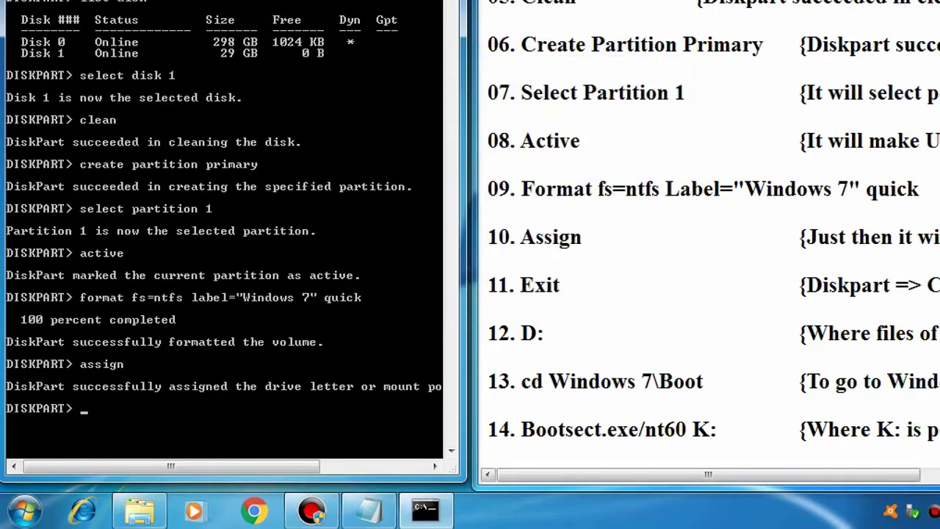
# Step: Scroll the guide down and open Computer to see the new Windows 7 (J:) drive
pyautogui.scroll(-2, 740, 285)
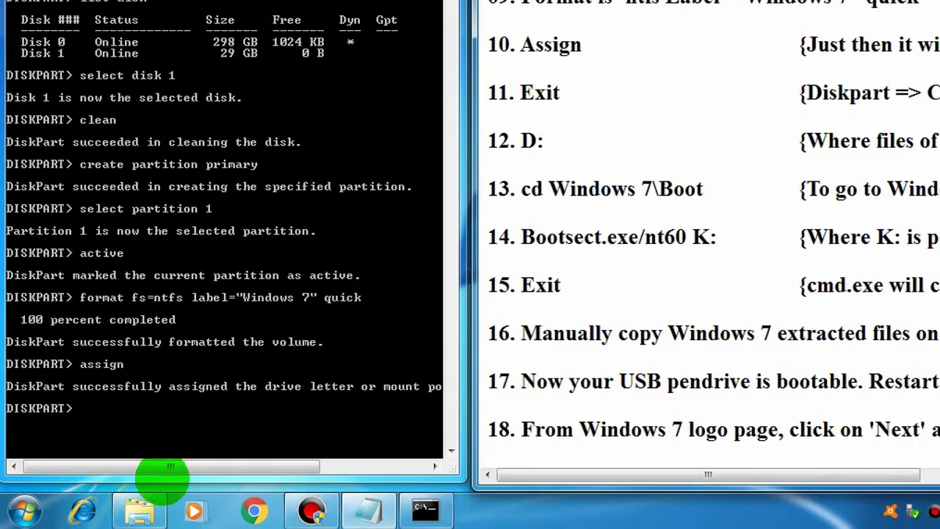
pyautogui.click(139, 508)
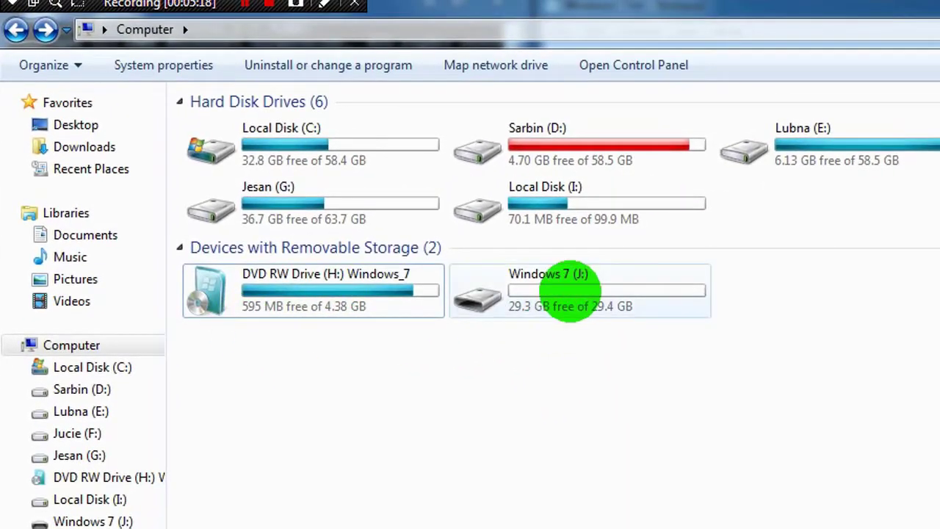
# Step: Open Windows 7 (J:) to confirm it is empty, go back, and minimize Explorer
pyautogui.click(587, 290)
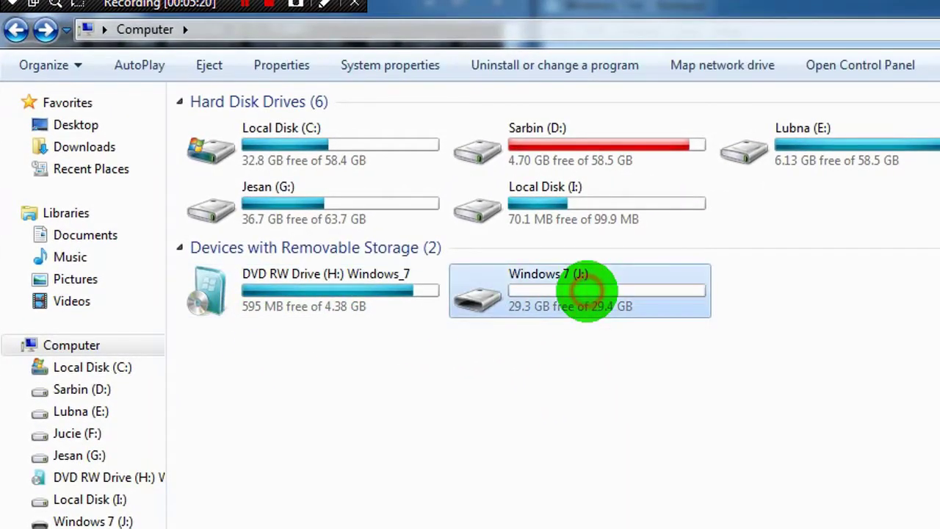
pyautogui.doubleClick(587, 290)
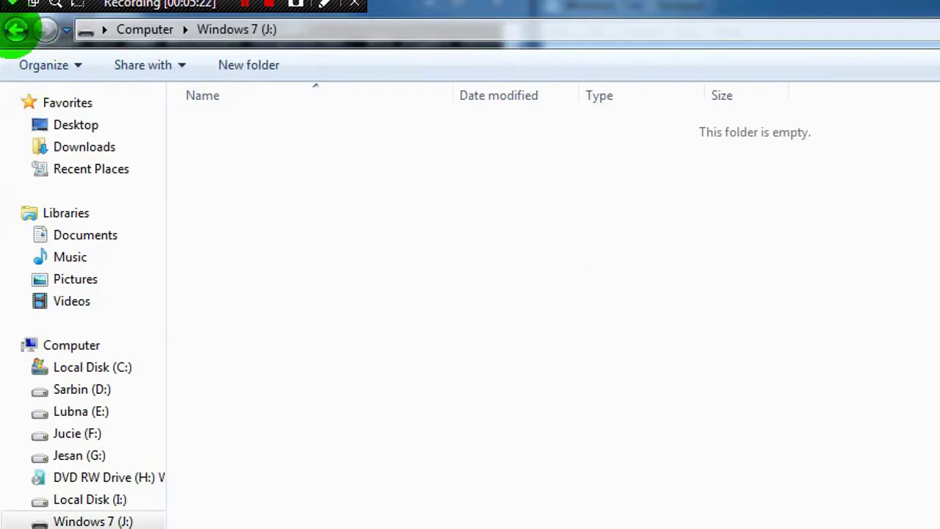
pyautogui.click(16, 29)
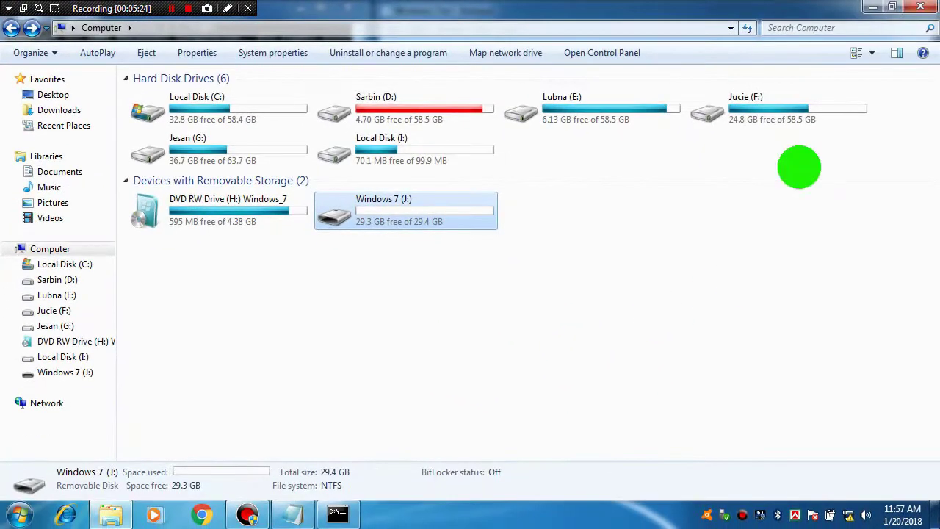
pyautogui.click(872, 8)
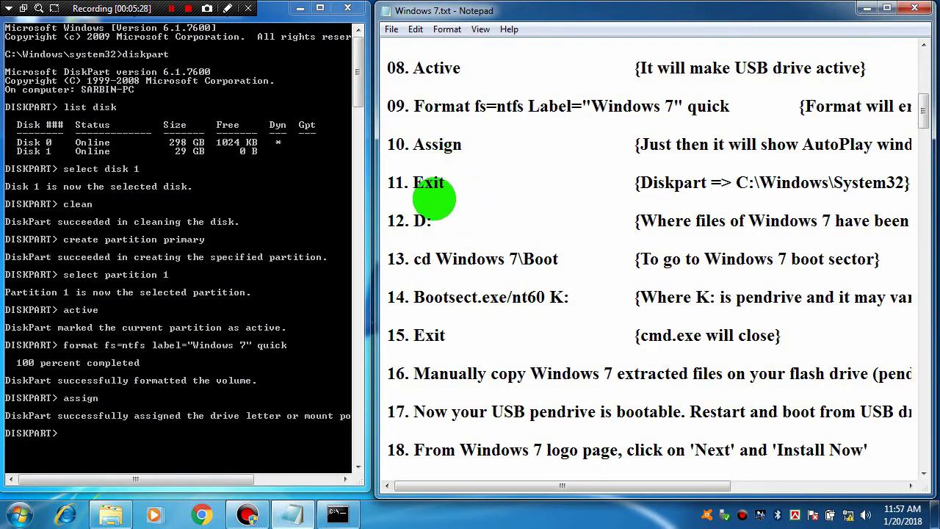
# Step: Exit DiskPart to the C:\Windows\system32 prompt and restore the Computer window
pyautogui.write('e')
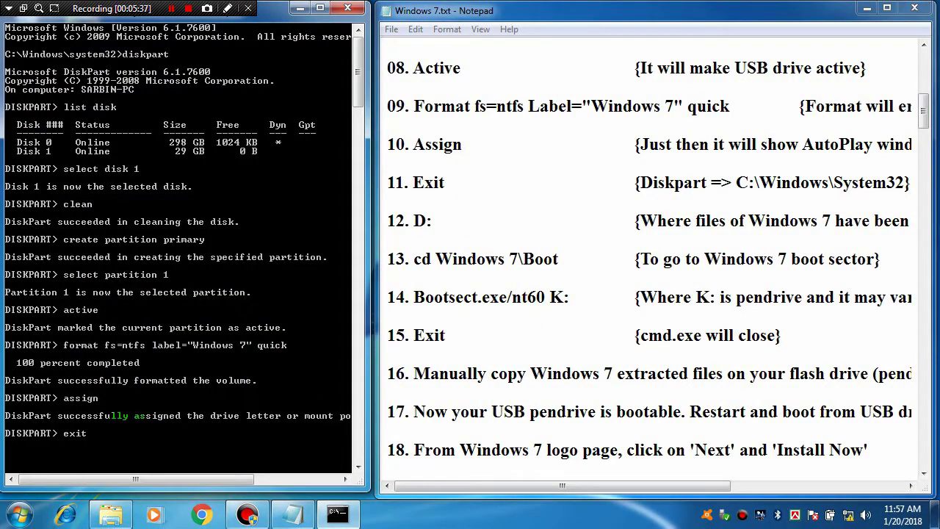
pyautogui.write('xit')
pyautogui.press('Return')
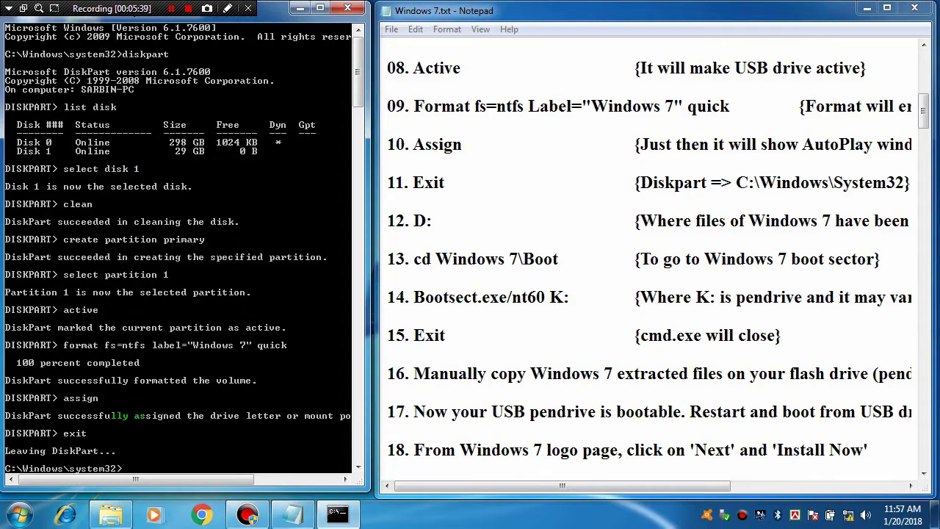
pyautogui.click(358, 467)
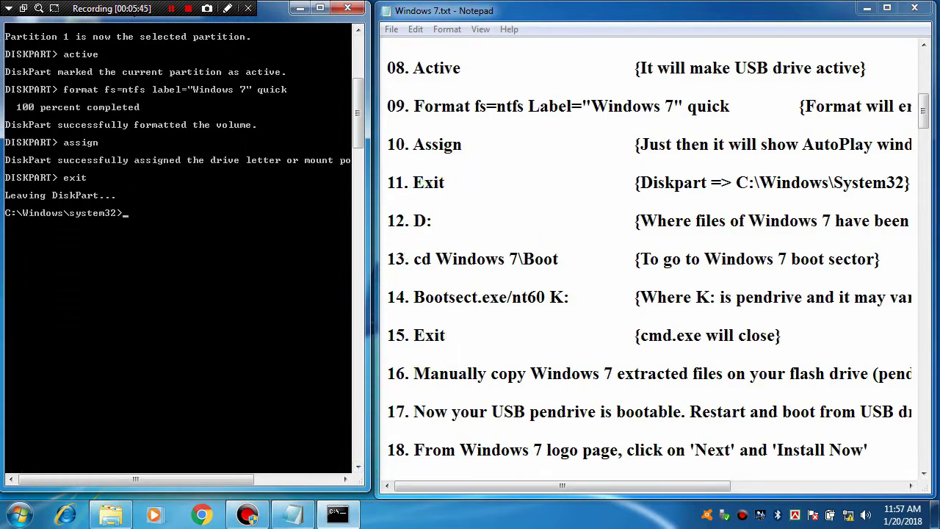
pyautogui.click(110, 513)
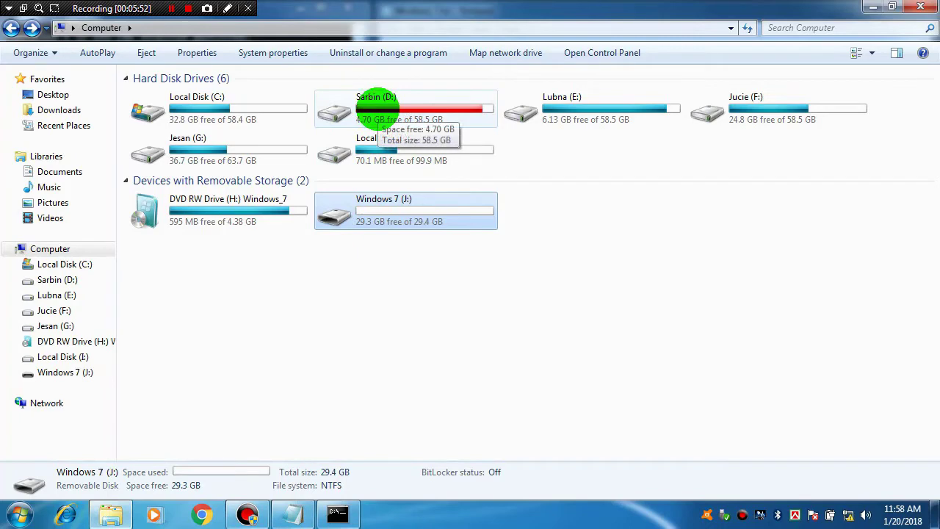
# Step: Check that D:\Windows 7 holds BOOT, SOURCES and SETUP.EXE, then minimize Explorer
pyautogui.doubleClick(378, 108)
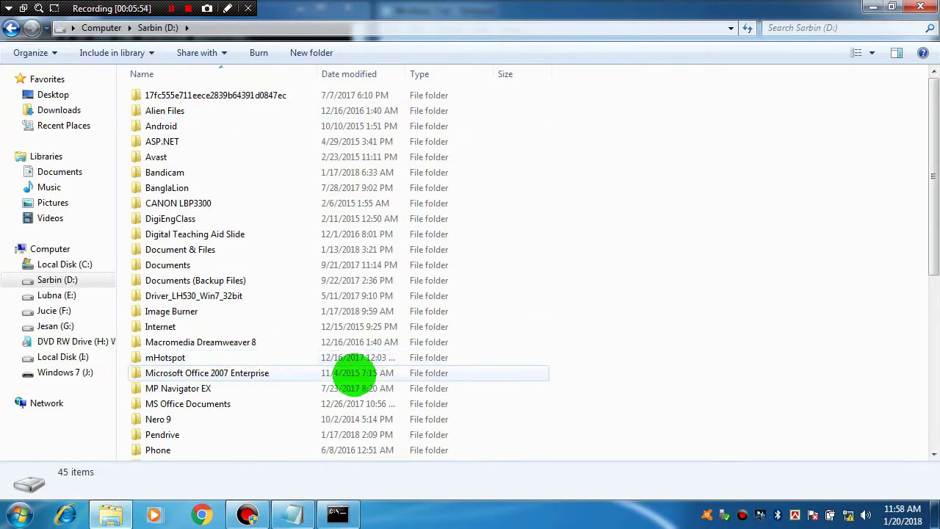
pyautogui.moveTo(926, 143); pyautogui.dragTo(927, 283)
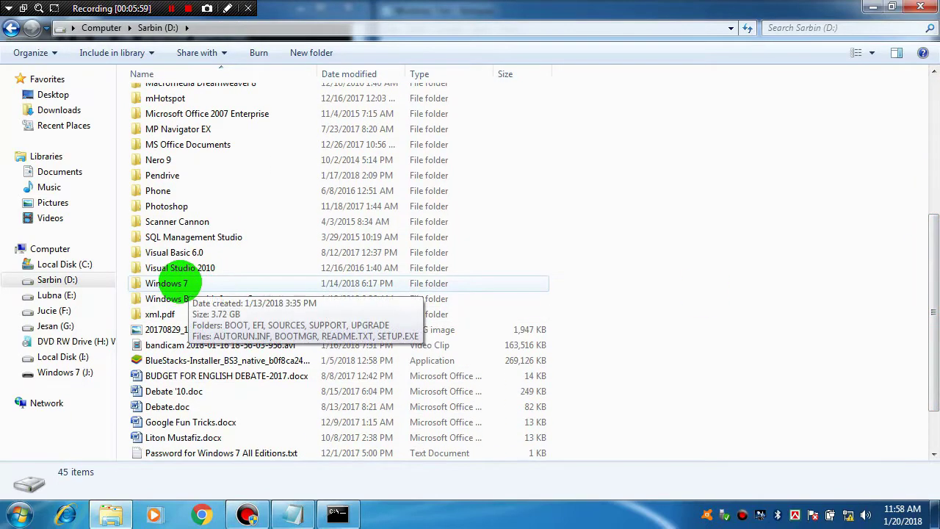
pyautogui.doubleClick(184, 282)
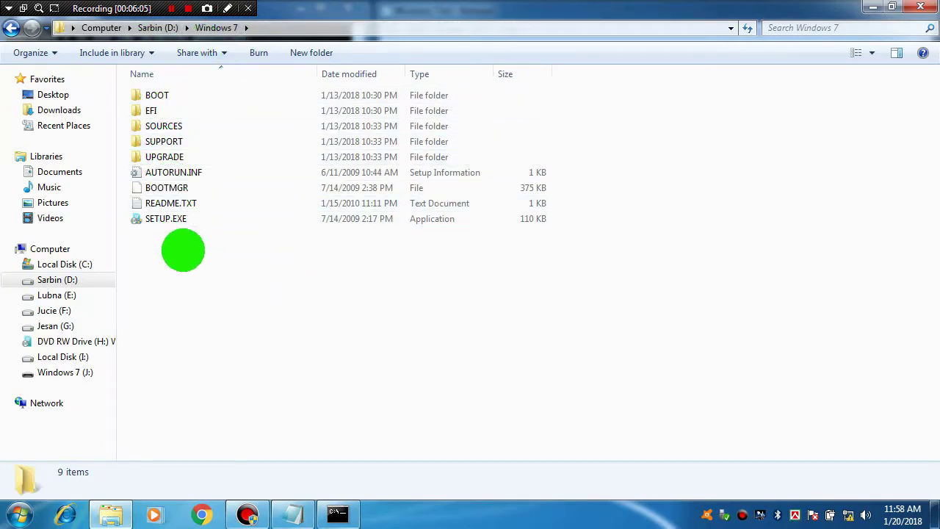
pyautogui.moveTo(183, 251); pyautogui.dragTo(174, 120)
pyautogui.press('BackSpace')
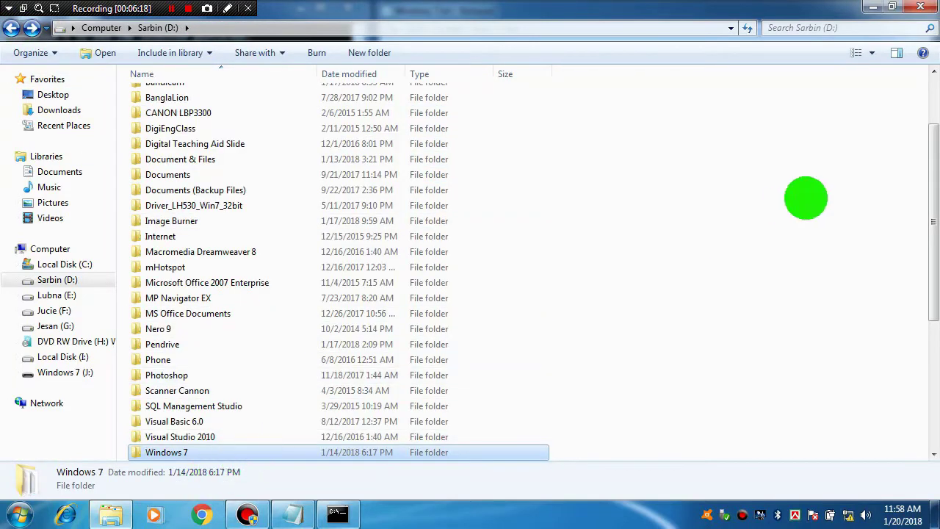
pyautogui.click(872, 7)
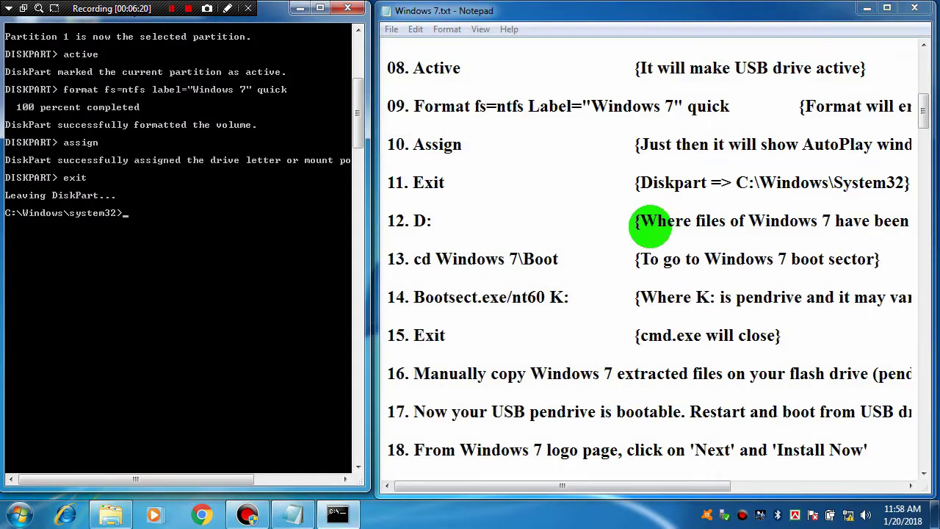
# Step: Switch the console to drive D: and the Windows 7\BOOT folder, then bring back the notes and Explorer
pyautogui.write('D:')
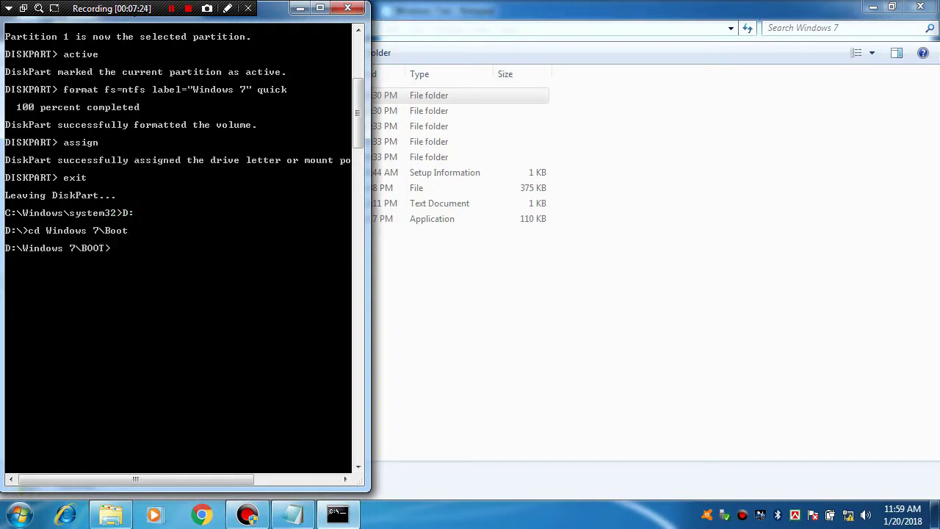
pyautogui.click(286, 510)
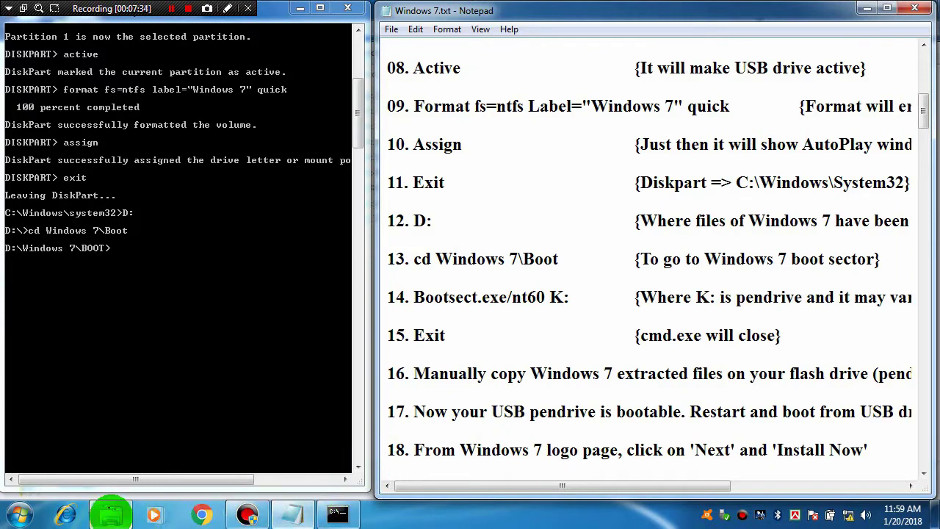
pyautogui.click(120, 512)
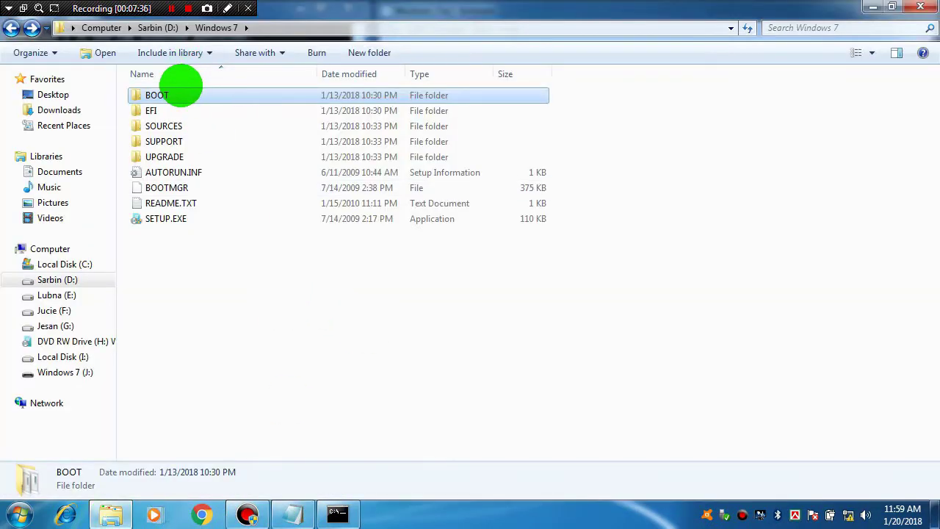
# Step: Open the BOOT folder to locate BOOTSECT.EXE, then minimize Explorer
pyautogui.doubleClick(169, 96)
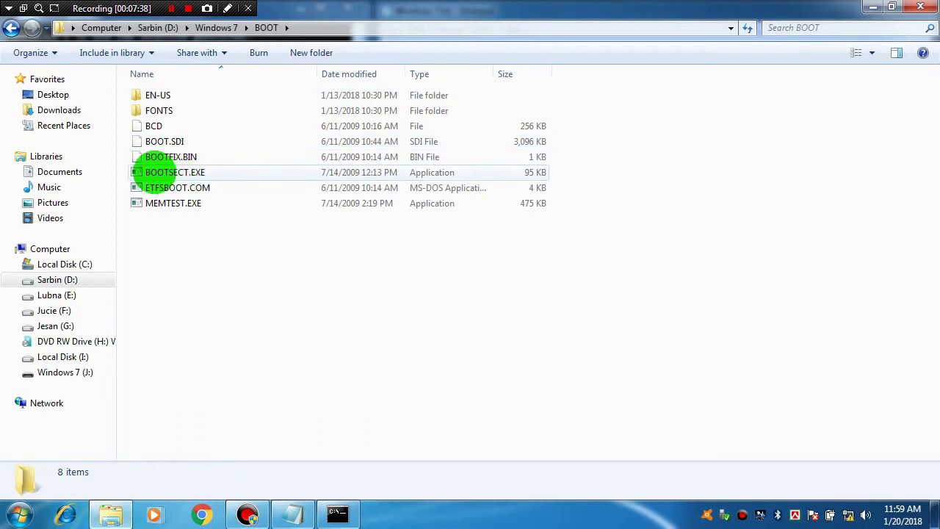
pyautogui.moveTo(156, 175)
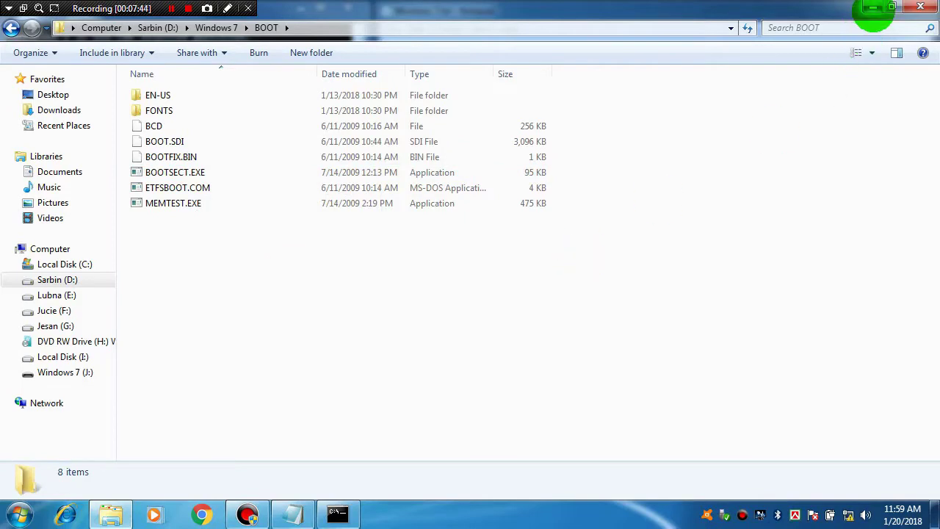
pyautogui.click(873, 9)
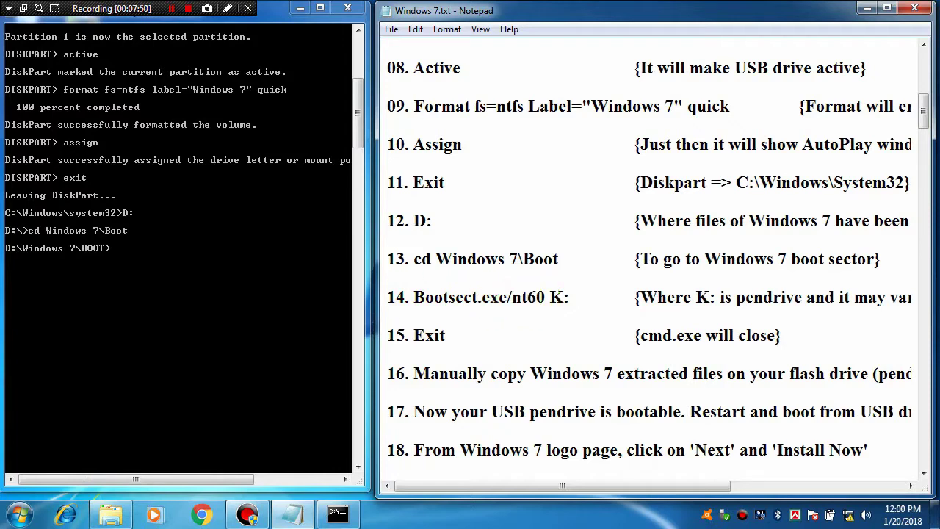
# Step: Enter Bootsect.exe/nt60 at the D:\Windows 7\BOOT prompt, then bring Explorer back to check the drive letter
pyautogui.write('Bootsect.exe/nt60')
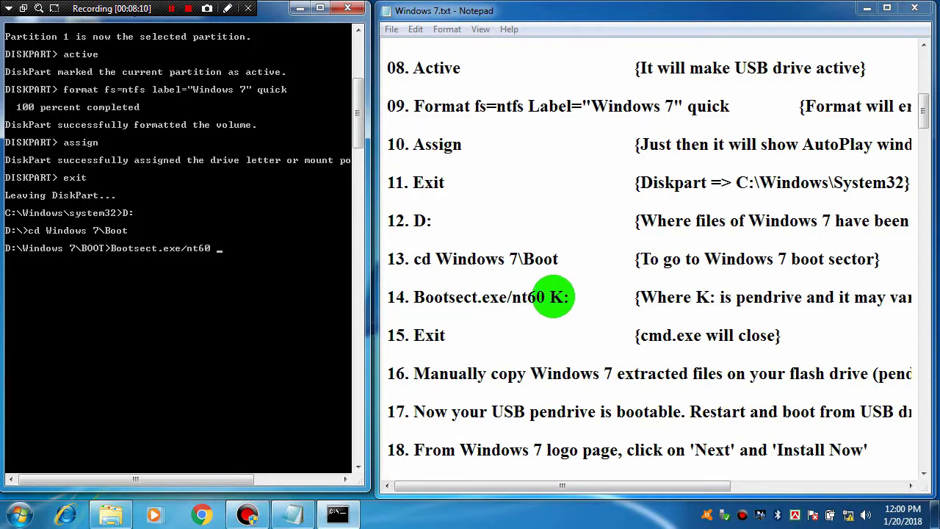
pyautogui.click(110, 514)
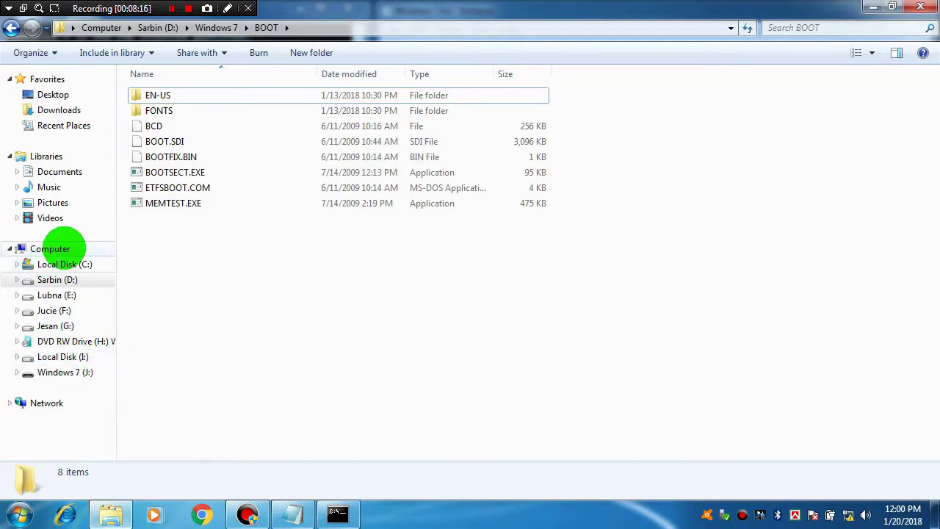
# Step: Confirm in the Computer drive list that the pendrive is Windows 7 (J:), then minimize Explorer
pyautogui.click(65, 248)
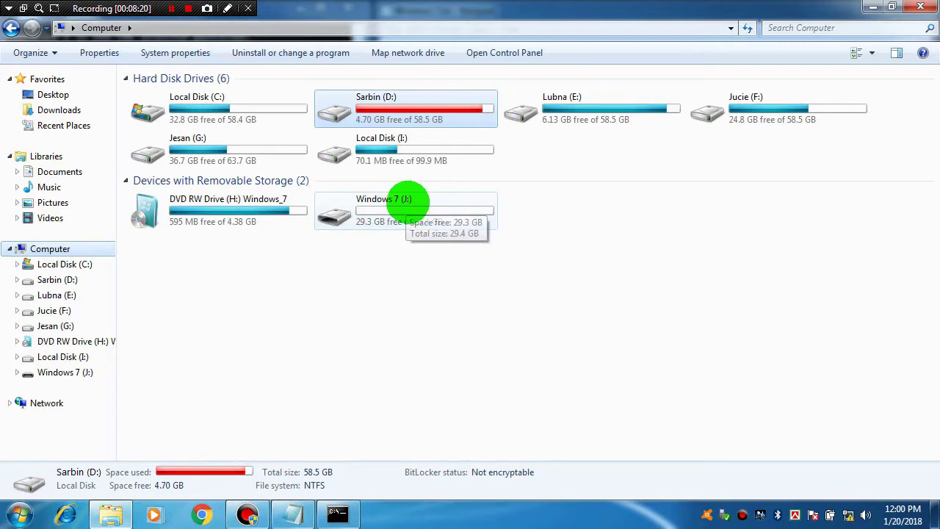
pyautogui.click(408, 202)
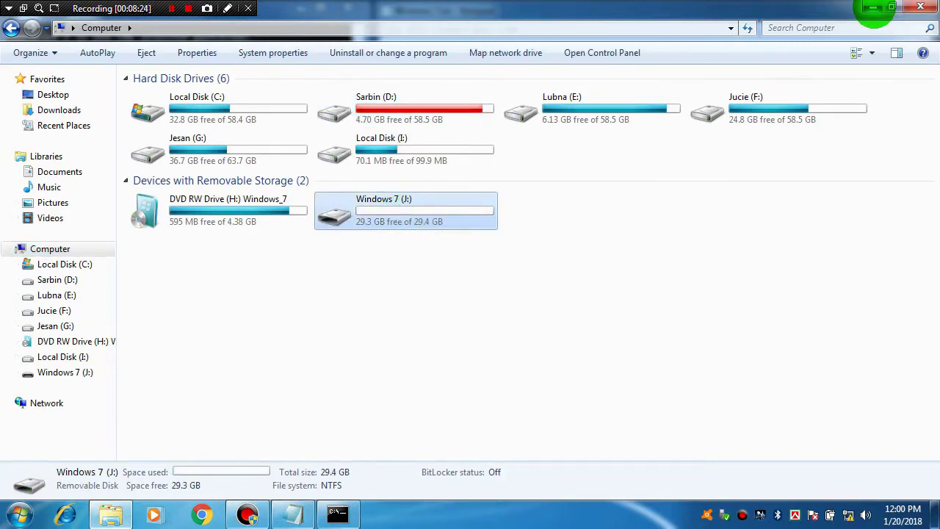
pyautogui.click(873, 9)
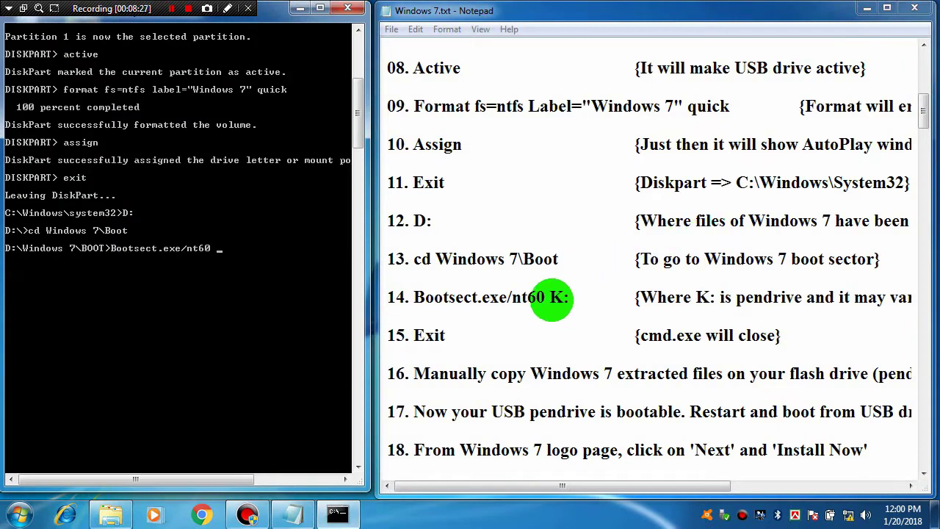
# Step: Change the notes' drive letter from K to J, run Bootsect.exe/nt60 J:, then exit the console
pyautogui.click(551, 297)
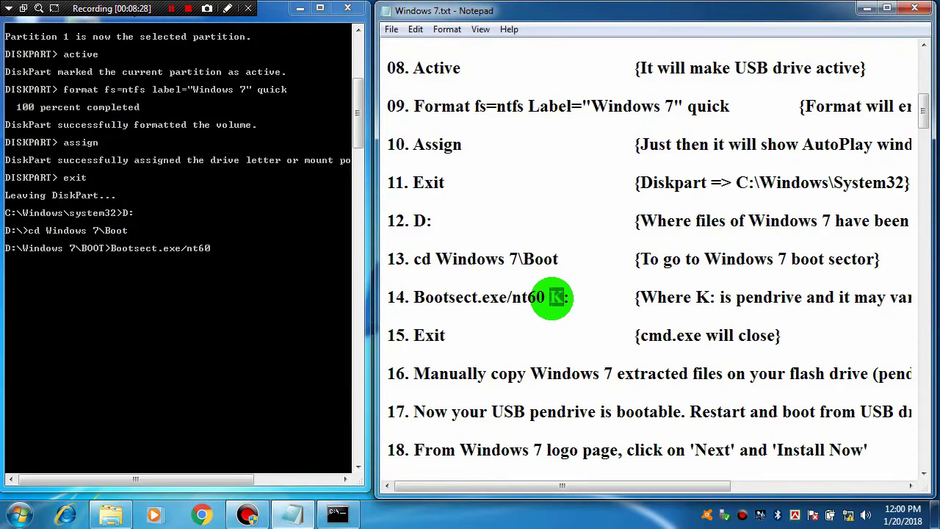
pyautogui.write('J')
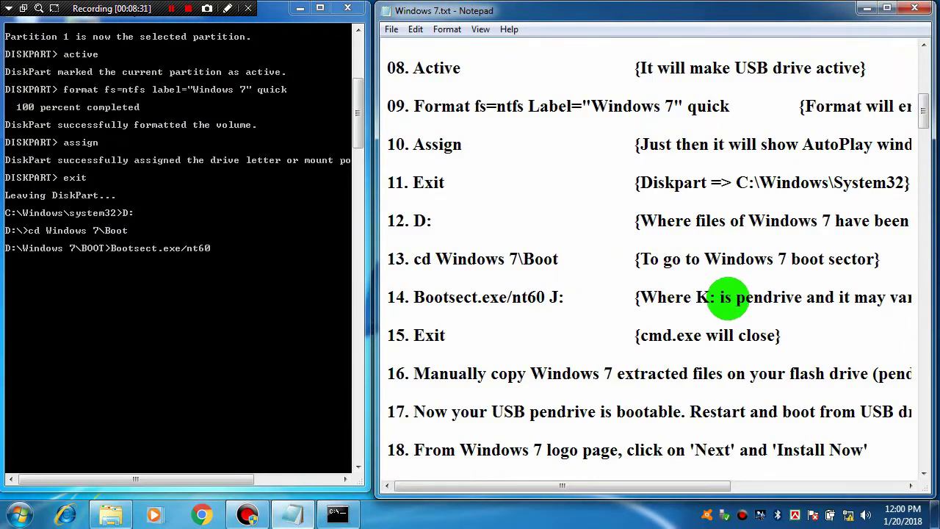
pyautogui.click(236, 251)
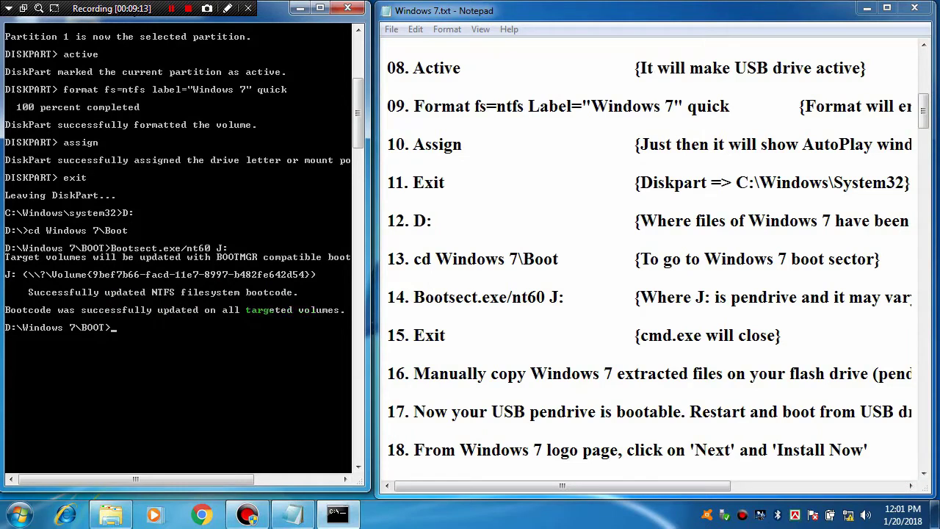
pyautogui.press('Return')
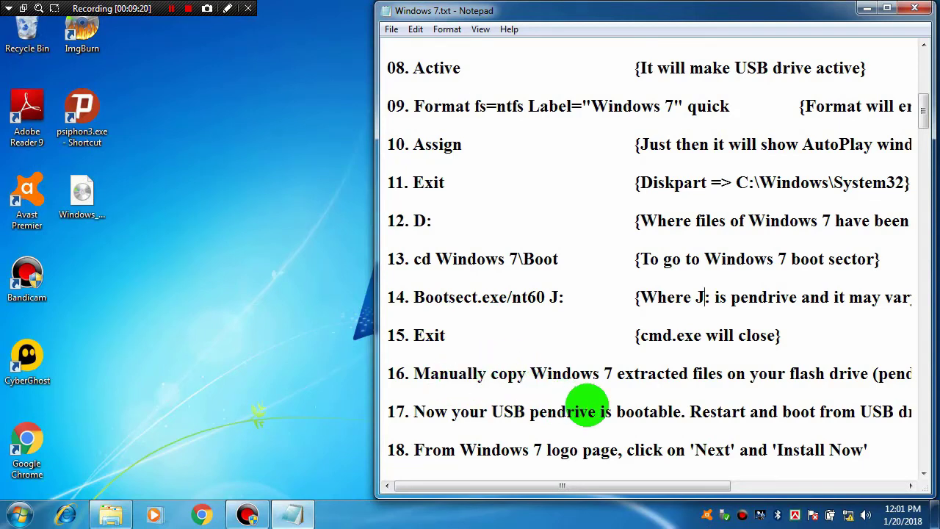
# Step: Scroll the Notepad guide down to show installation steps 16 to 23
pyautogui.click(921, 472)
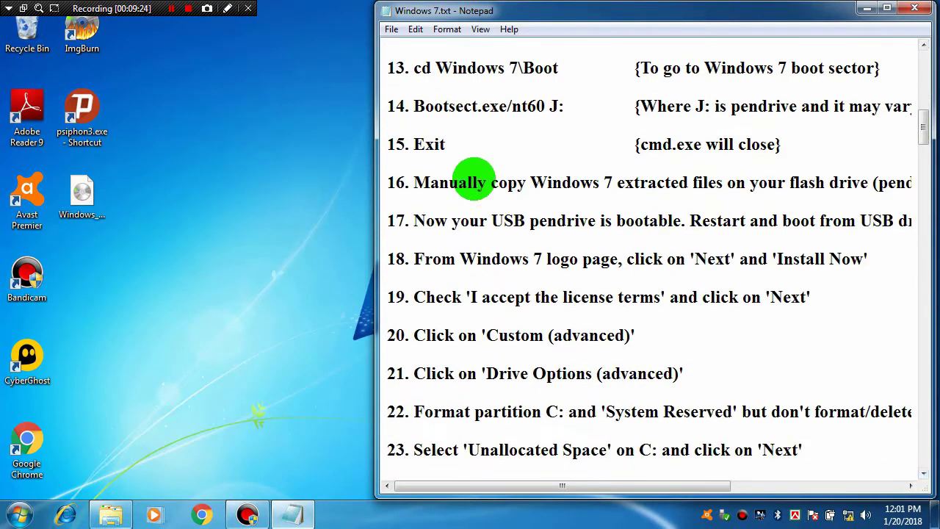